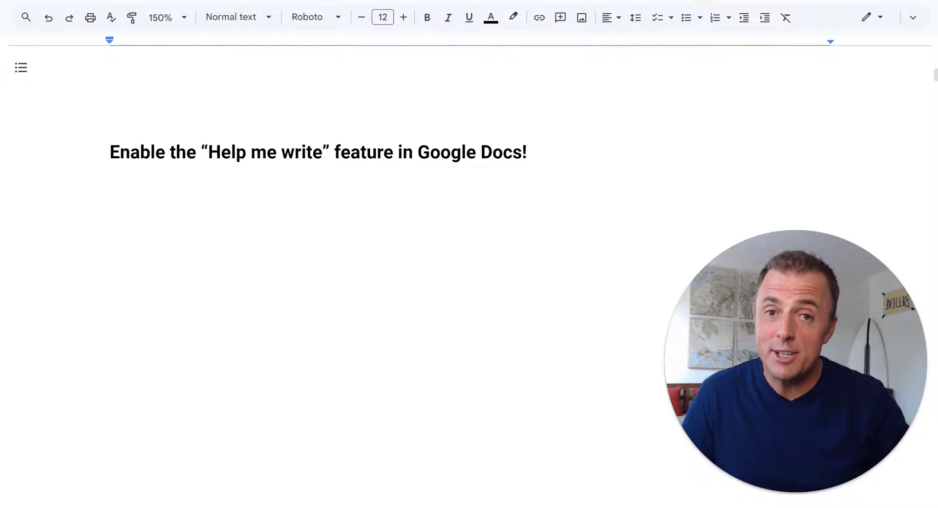
Step: Redo the Keep Watching If heading, its seven reason bullets and The Superfast Explainer heading
{"action": "key", "text": "ctrl+y"}
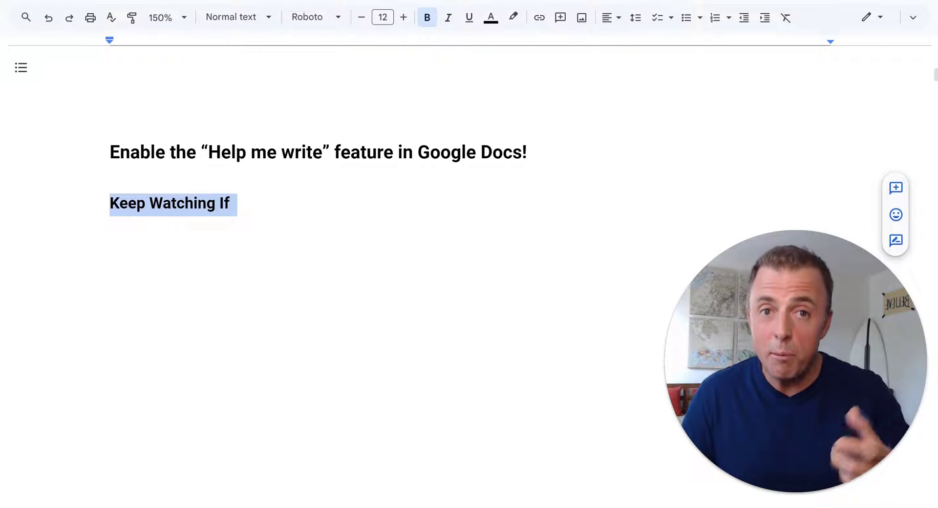
{"action": "key", "text": "ctrl+y"}
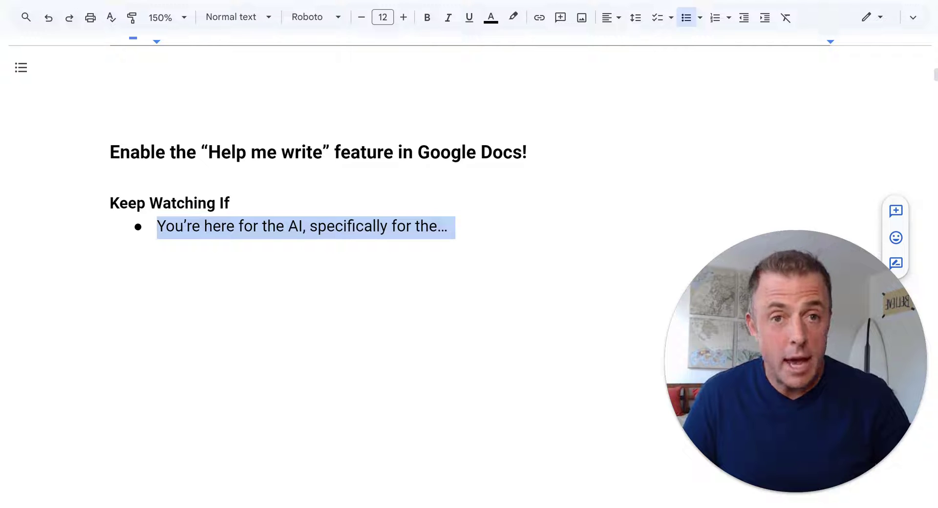
{"action": "key", "text": "ctrl+y"}
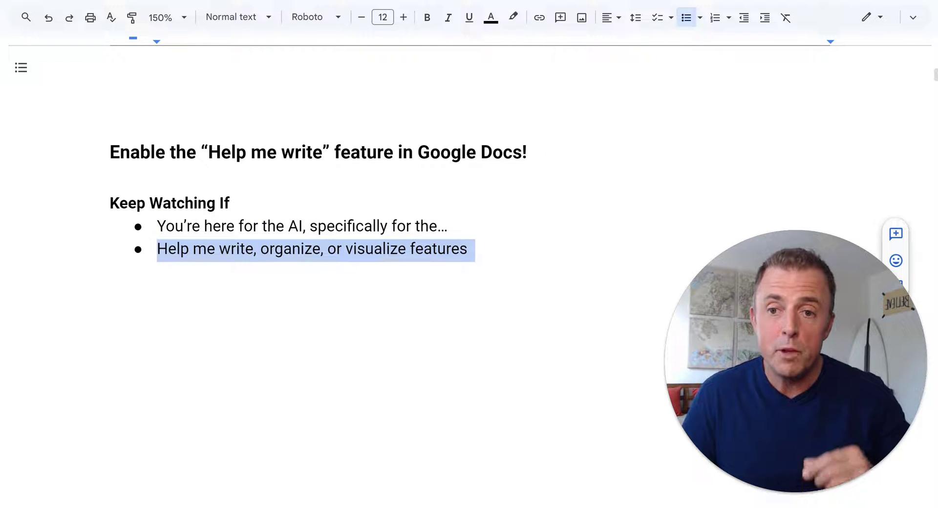
{"action": "key", "text": "ctrl+y"}
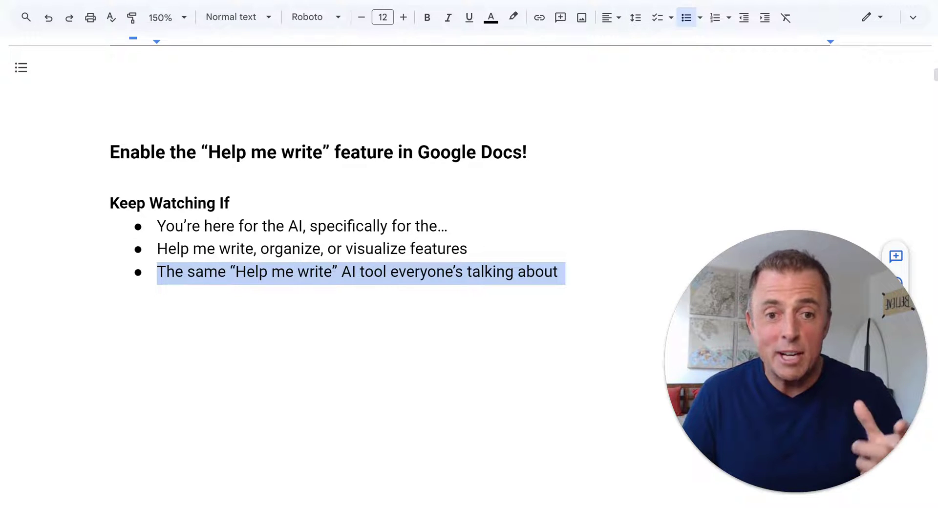
{"action": "key", "text": "ctrl+y"}
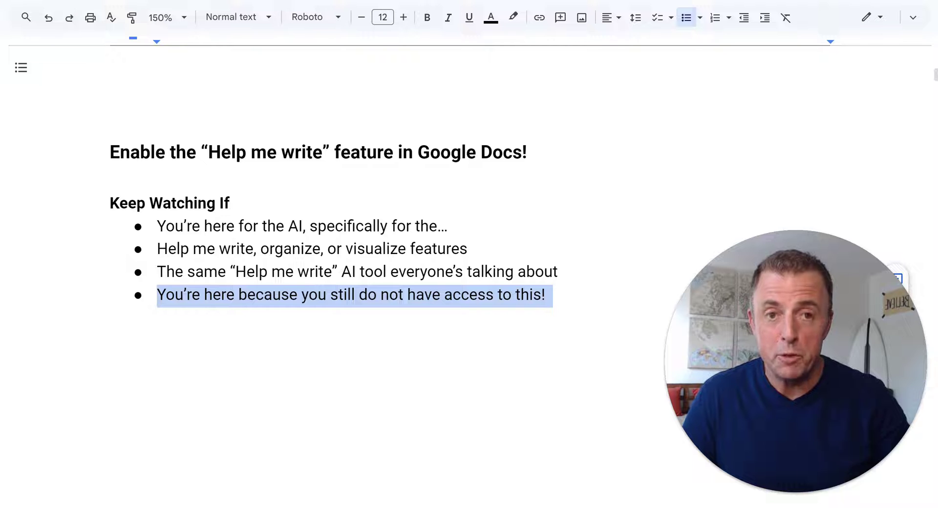
{"action": "key", "text": "ctrl+y"}
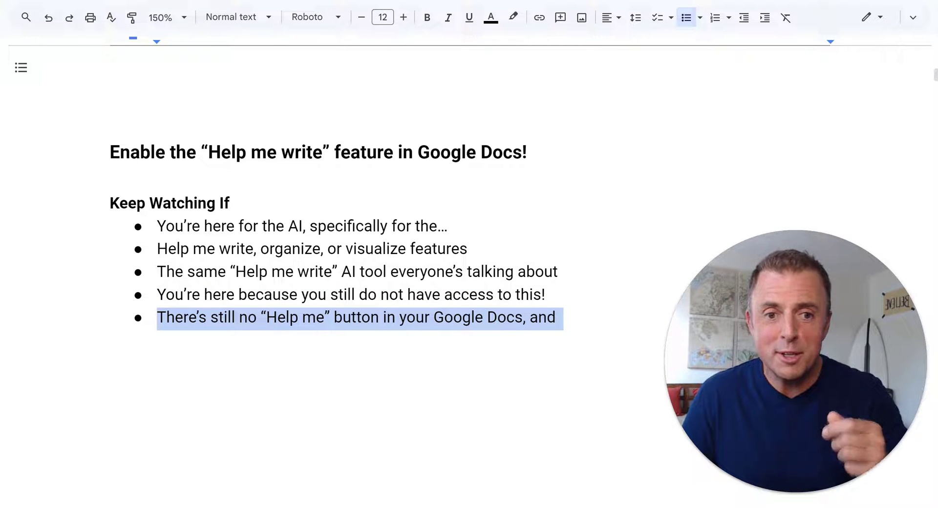
{"action": "key", "text": "ctrl+y"}
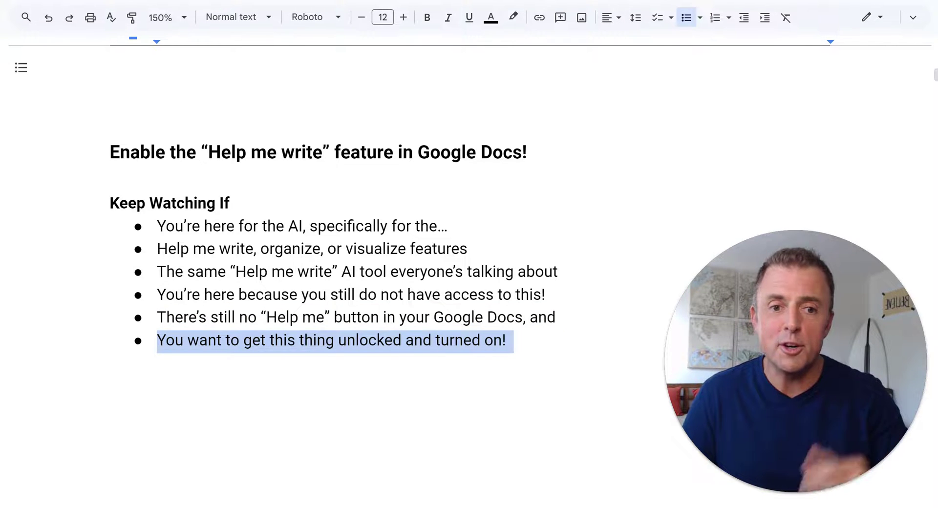
{"action": "key", "text": "ctrl+y"}
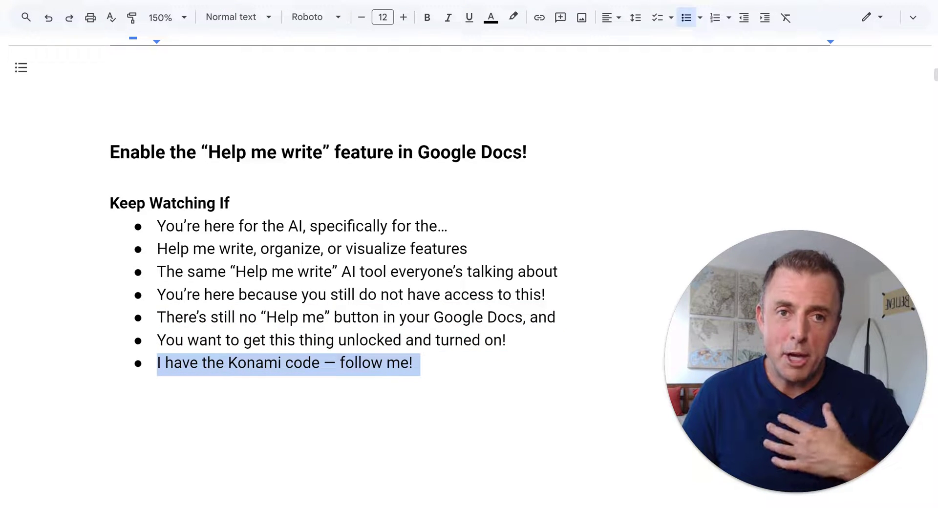
{"action": "key", "text": "ctrl+y"}
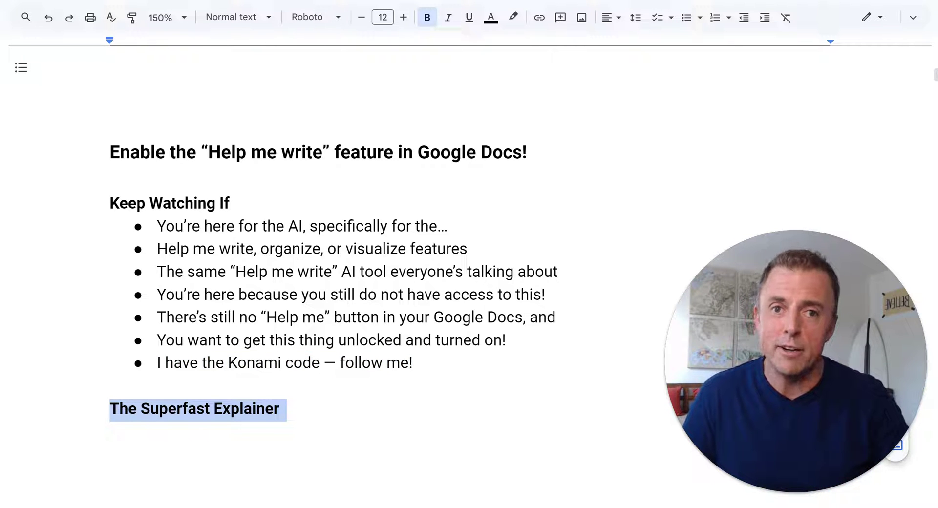
Step: Restore the six eligibility bullets, ending with Bottom line, and the How to Enable! heading
{"action": "key", "text": "ctrl+y"}
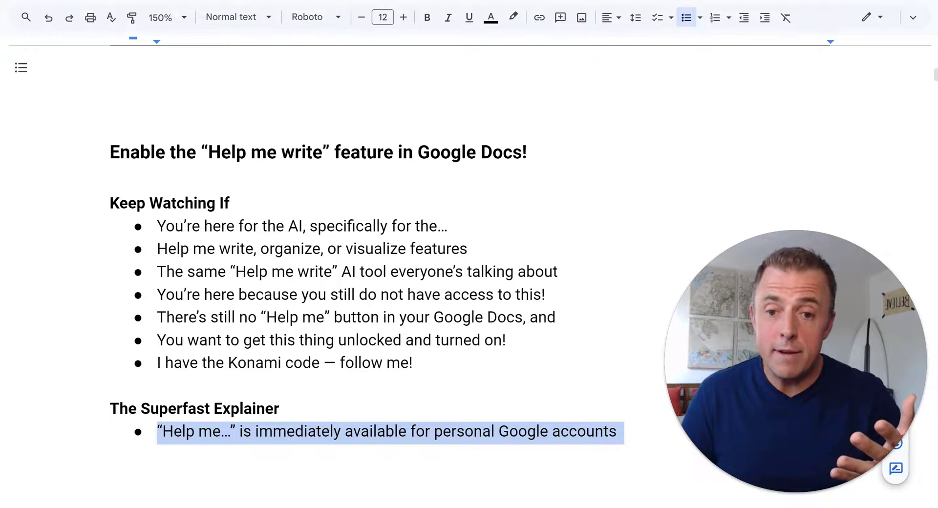
{"action": "key", "text": "ctrl+y"}
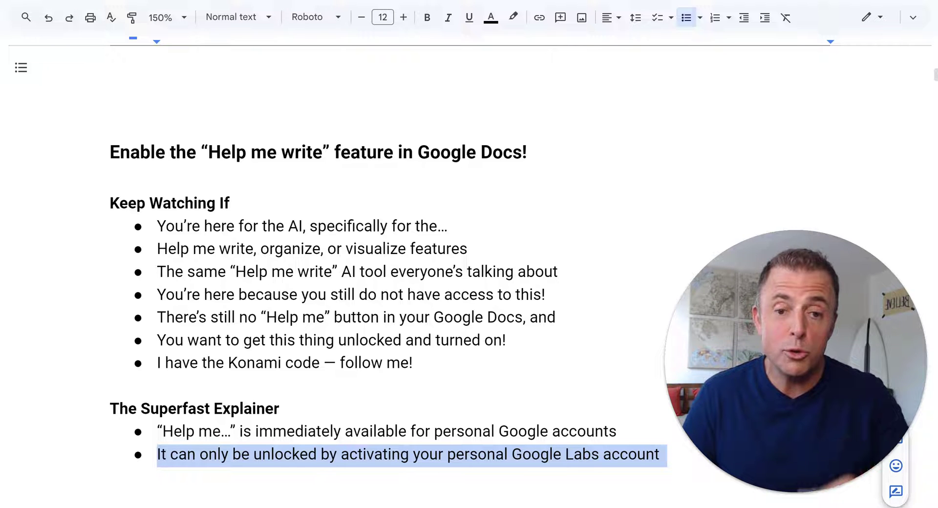
{"action": "key", "text": "ctrl+y"}
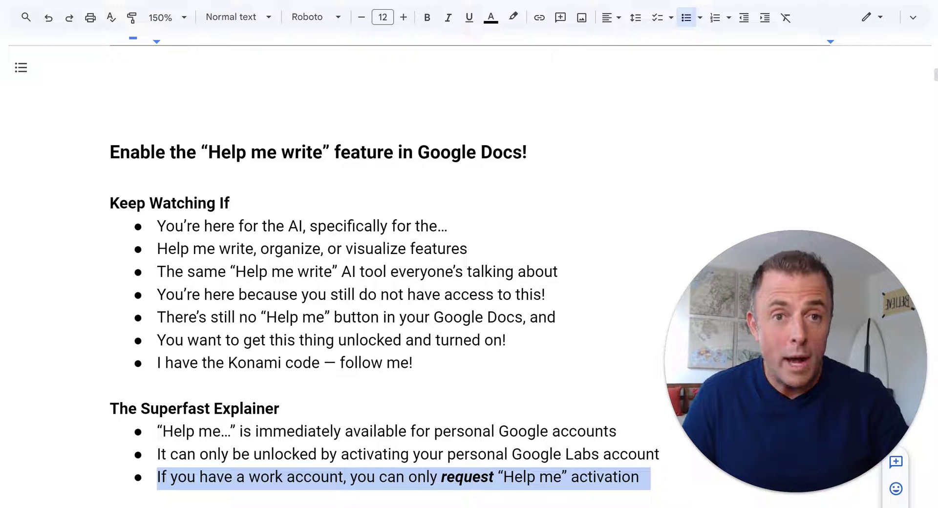
{"action": "key", "text": "ctrl+y"}
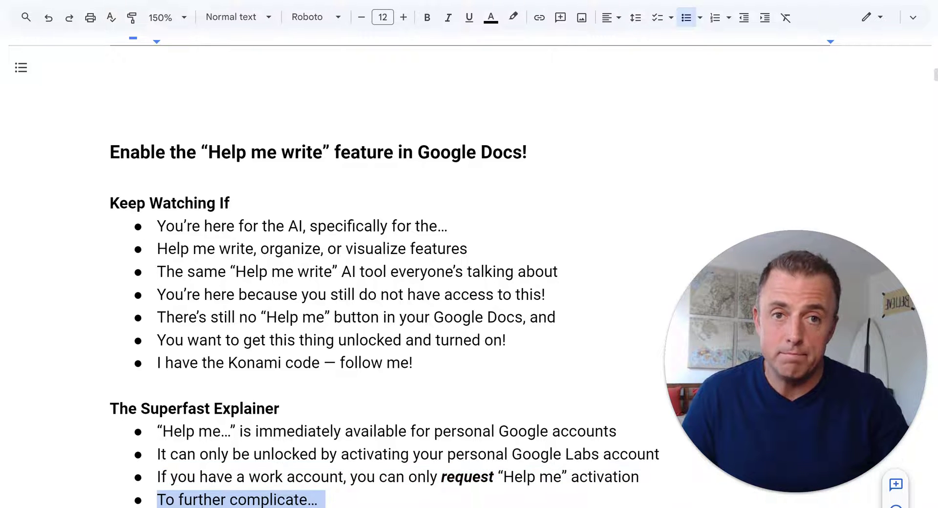
{"action": "key", "text": "ctrl+y"}
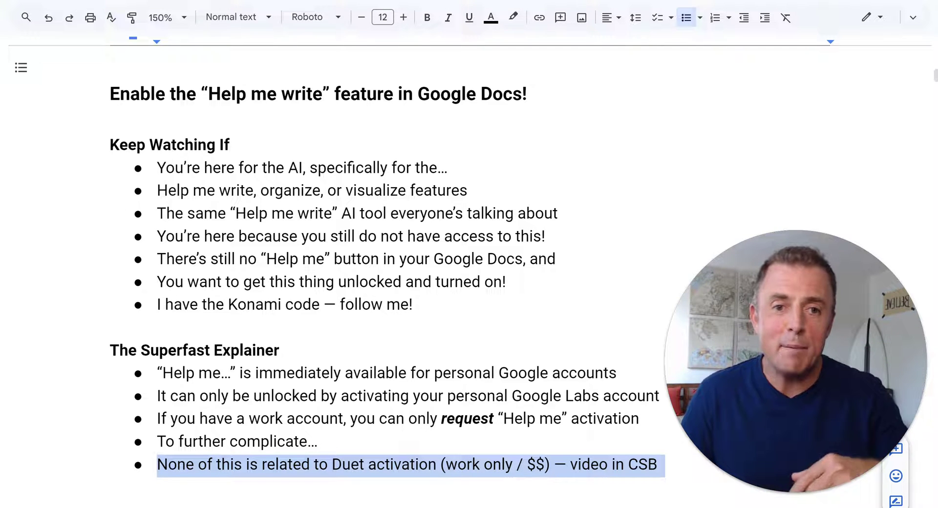
{"action": "key", "text": "ctrl+z"}
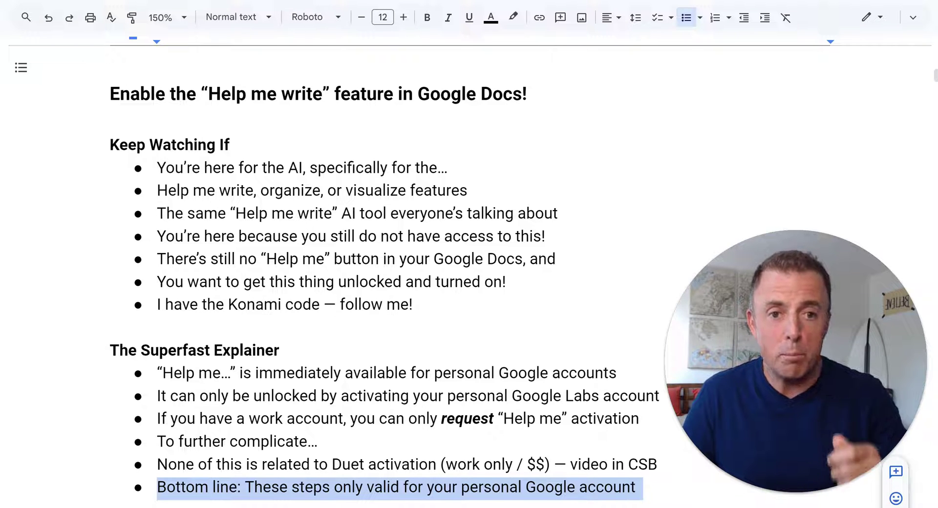
{"action": "key", "text": "ctrl+z"}
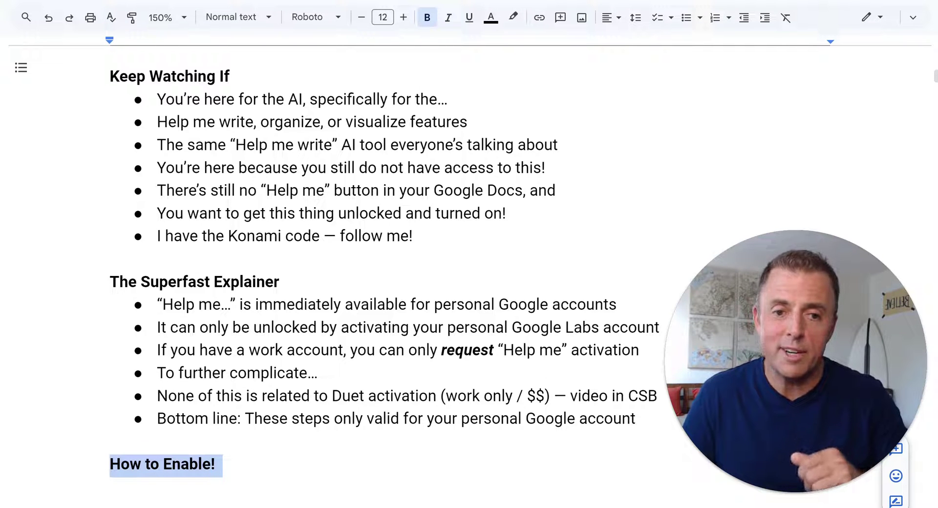
Step: Restore the How to Enable! steps from labs.google through Join waitlist and the checkboxes sub-bullet
{"action": "key", "text": "ctrl+z"}
{"action": "key", "text": "ctrl+z"}
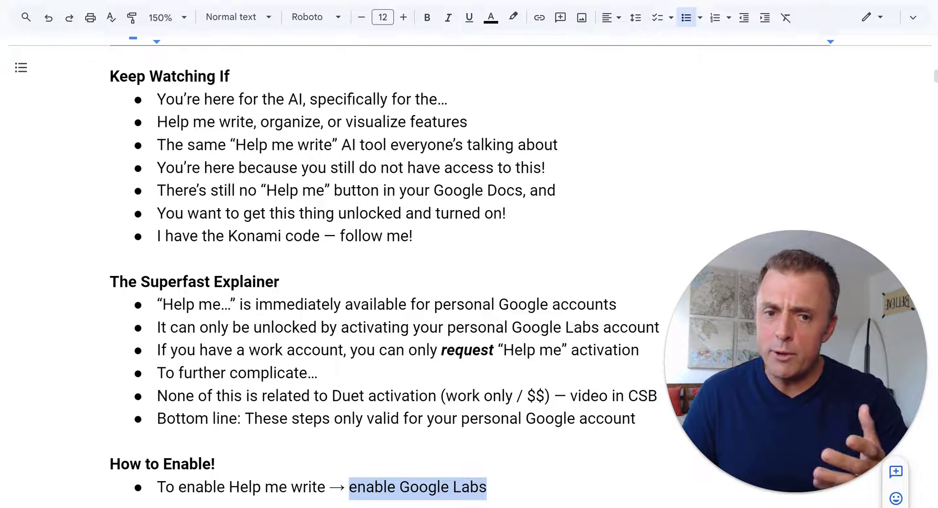
{"action": "key", "text": "ctrl+z"}
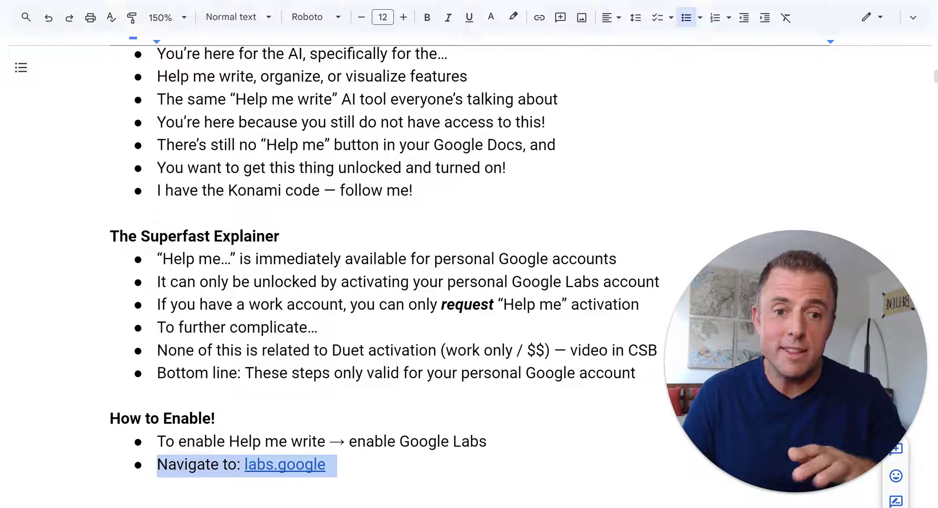
{"action": "key", "text": "ctrl+z"}
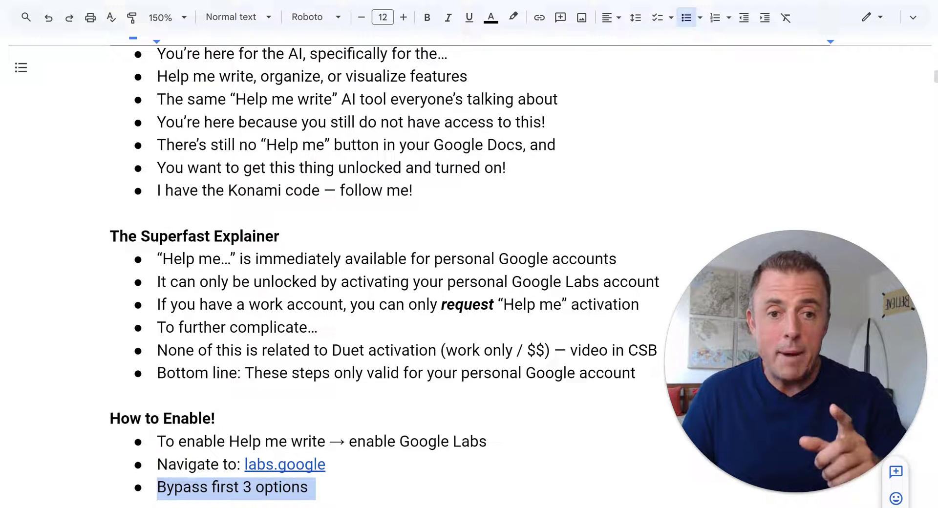
{"action": "key", "text": "ctrl+z"}
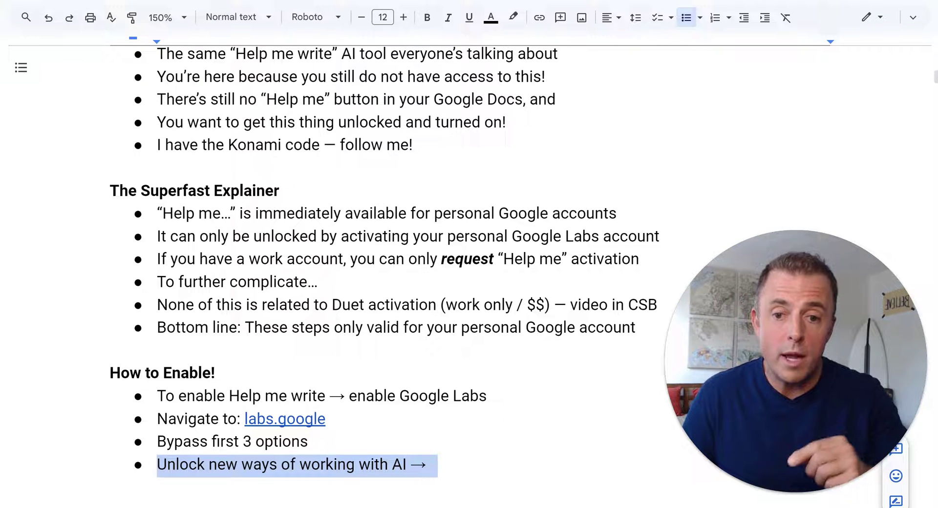
{"action": "key", "text": "ctrl+z"}
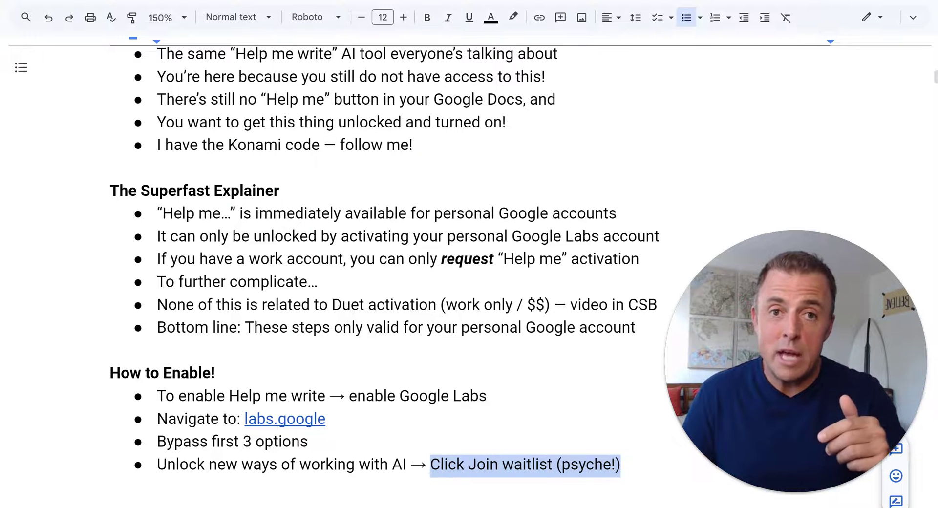
{"action": "triple_click", "coordinate": [298, 487]}
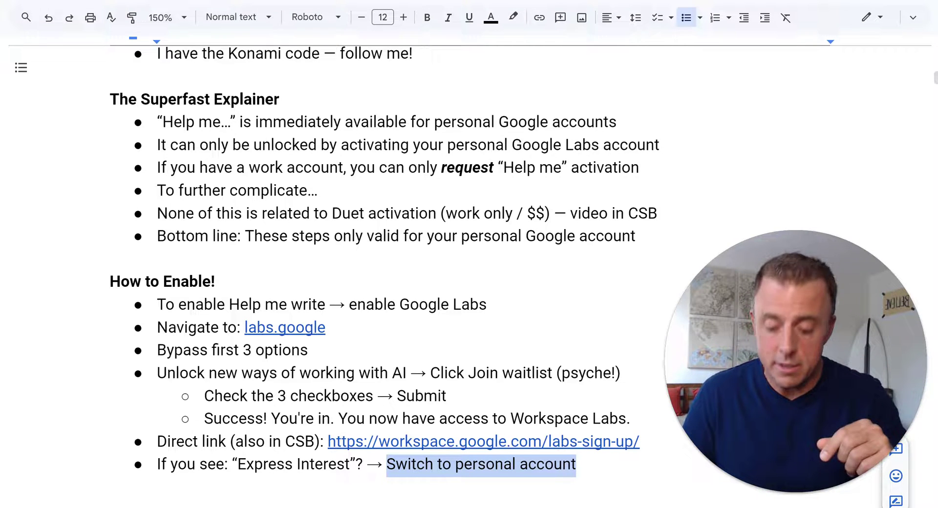
Step: Add the Gmail login, welcome pop-up/email, and Help me write/organize/visualize access bullets
{"action": "key", "text": "ctrl+z"}
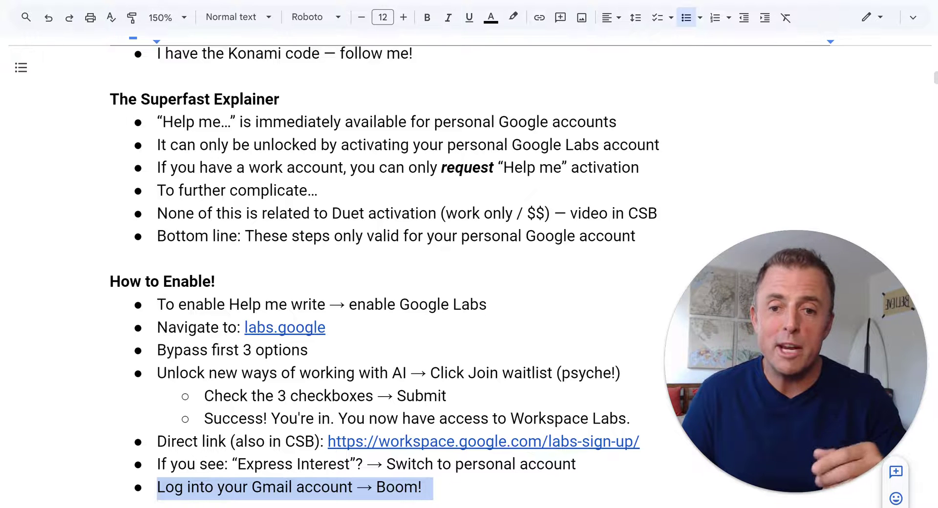
{"action": "key", "text": "ctrl+z"}
{"action": "key", "text": "ctrl+z"}
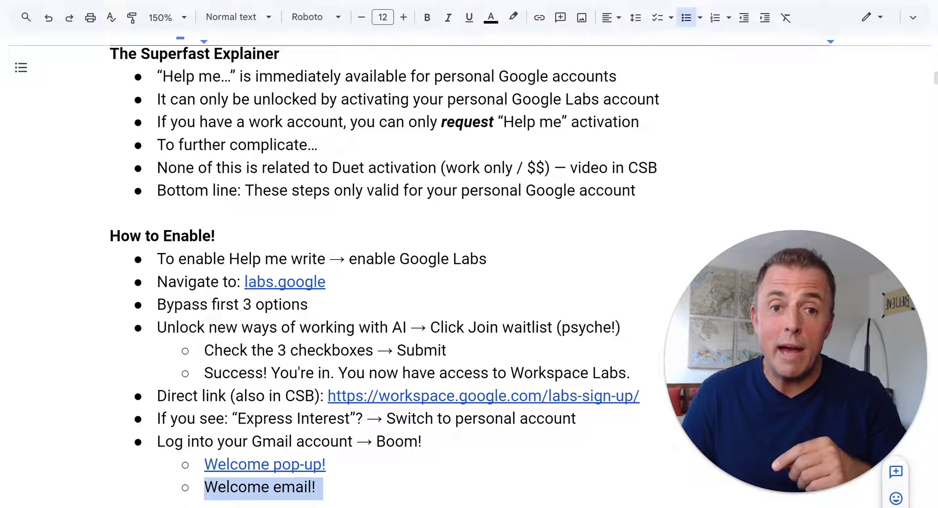
{"action": "key", "text": "ctrl+z"}
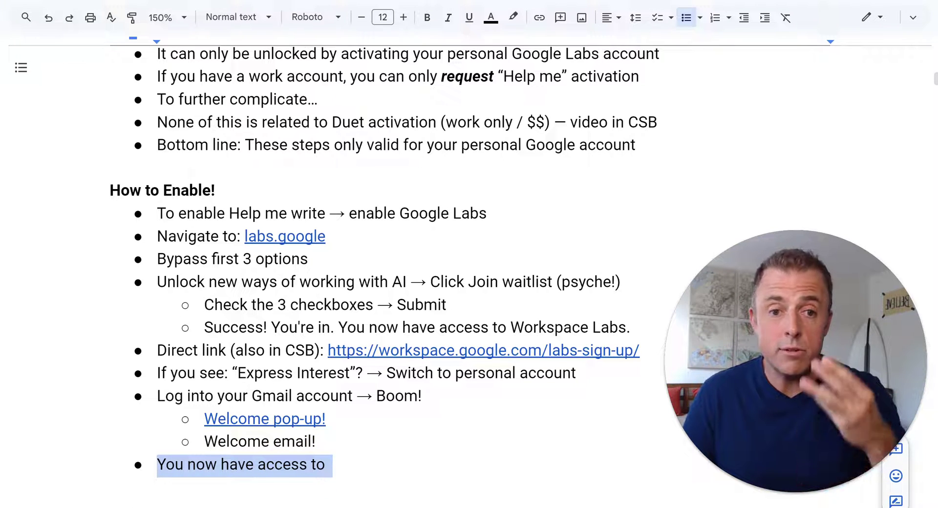
{"action": "key", "text": "ctrl+z"}
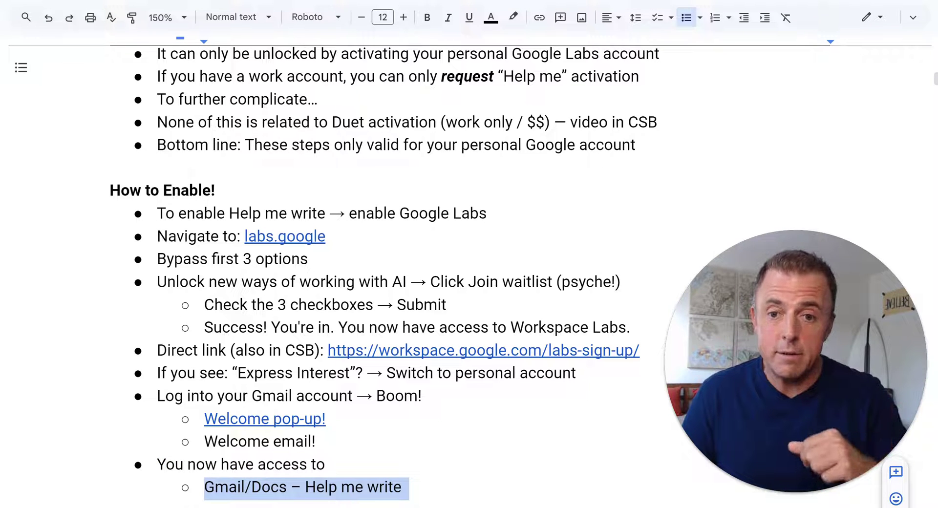
{"action": "key", "text": "ctrl+z"}
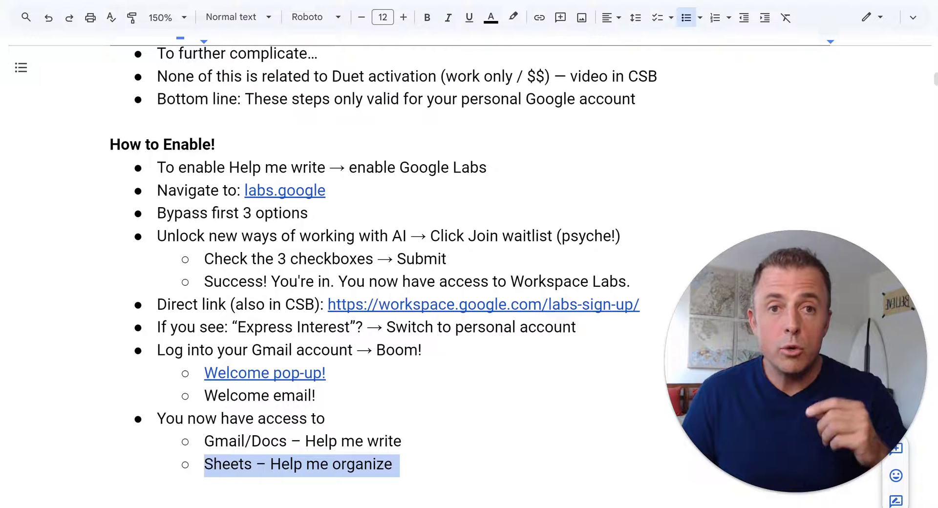
{"action": "key", "text": "ctrl+z"}
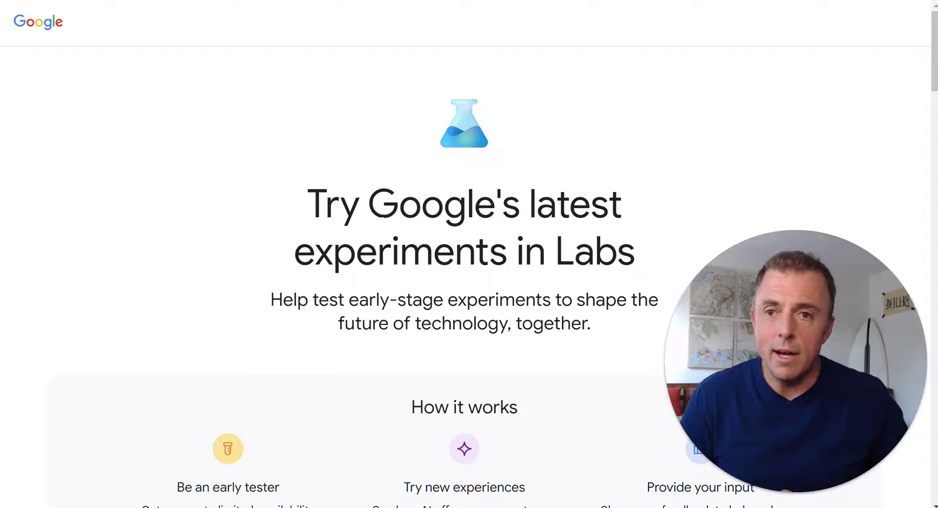
Step: Scroll labs.google to the Google Workspace offering and open its Workspace Labs sign-up page
{"action": "scroll", "coordinate": [464, 273], "scroll_direction": "down", "scroll_amount": 3}
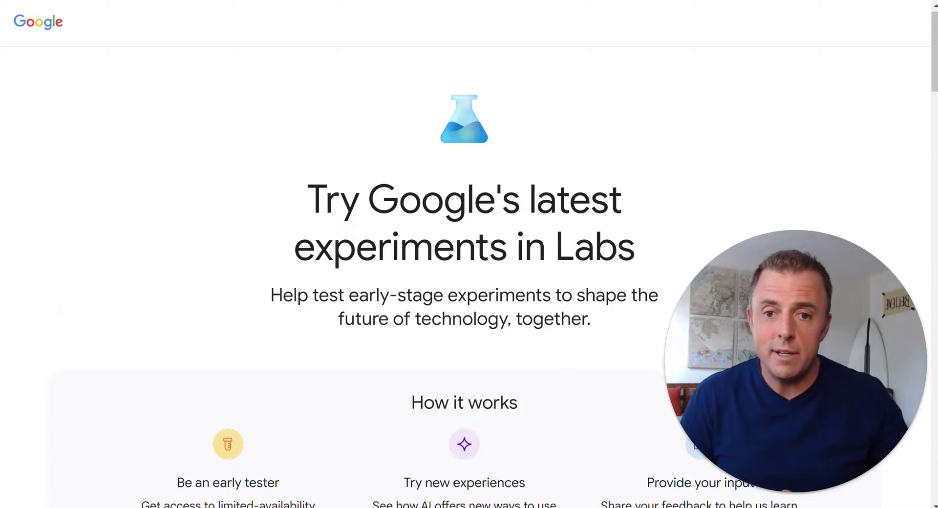
{"action": "scroll", "coordinate": [382, 227], "scroll_direction": "down", "scroll_amount": 8}
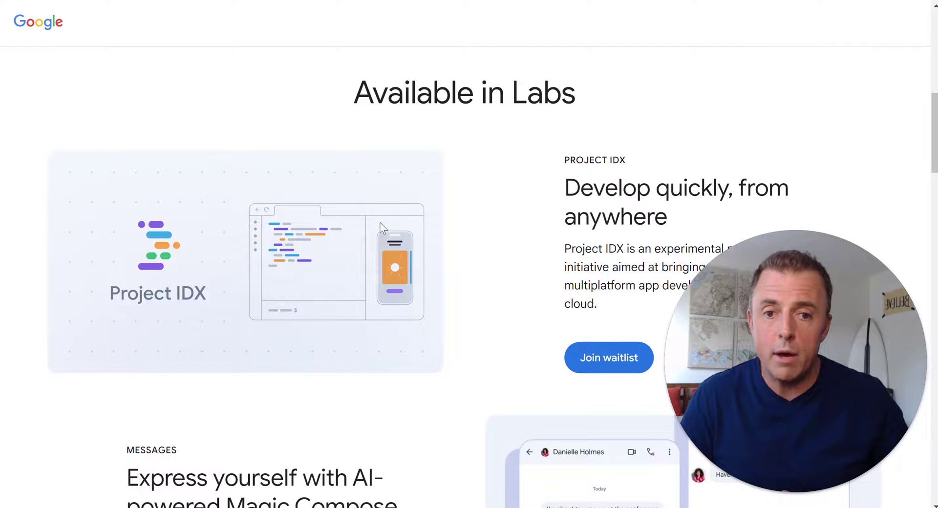
{"action": "scroll", "coordinate": [382, 227], "scroll_direction": "down", "scroll_amount": 8}
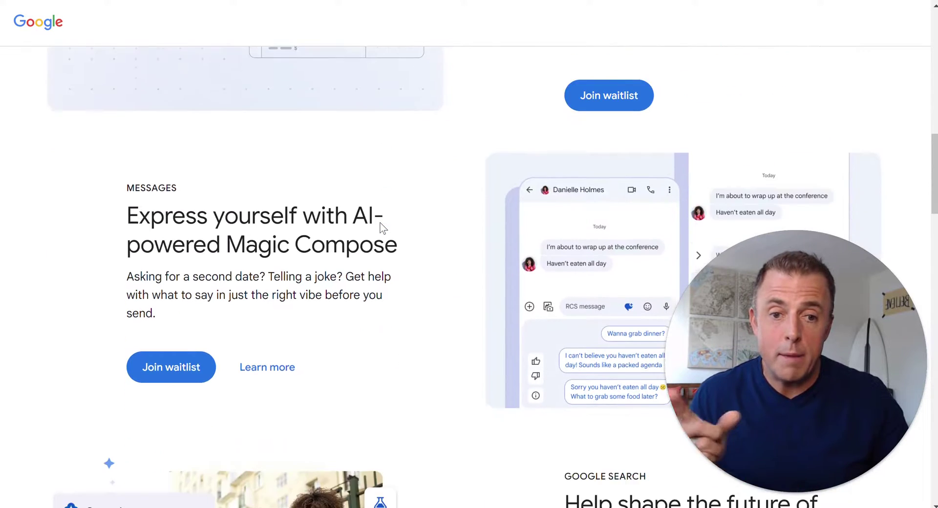
{"action": "scroll", "coordinate": [383, 228], "scroll_direction": "down", "scroll_amount": 7}
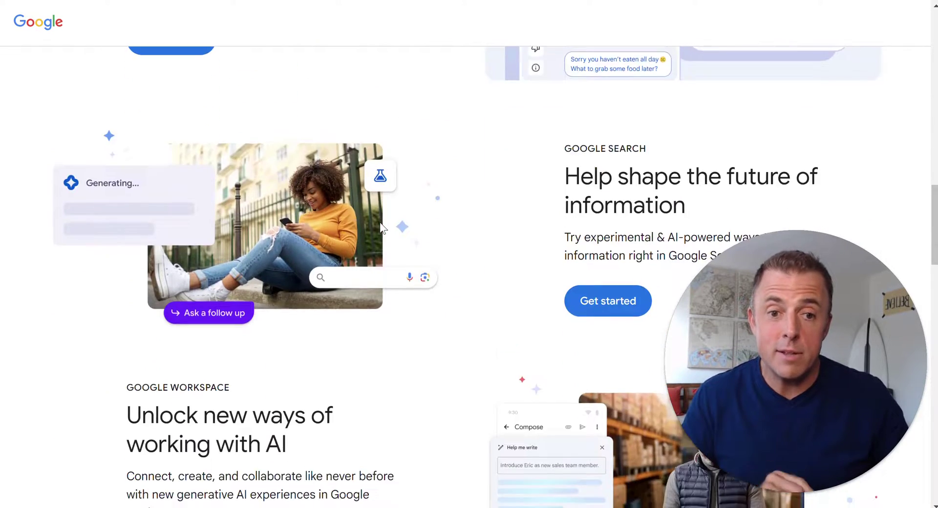
{"action": "scroll", "coordinate": [382, 228], "scroll_direction": "down", "scroll_amount": 1}
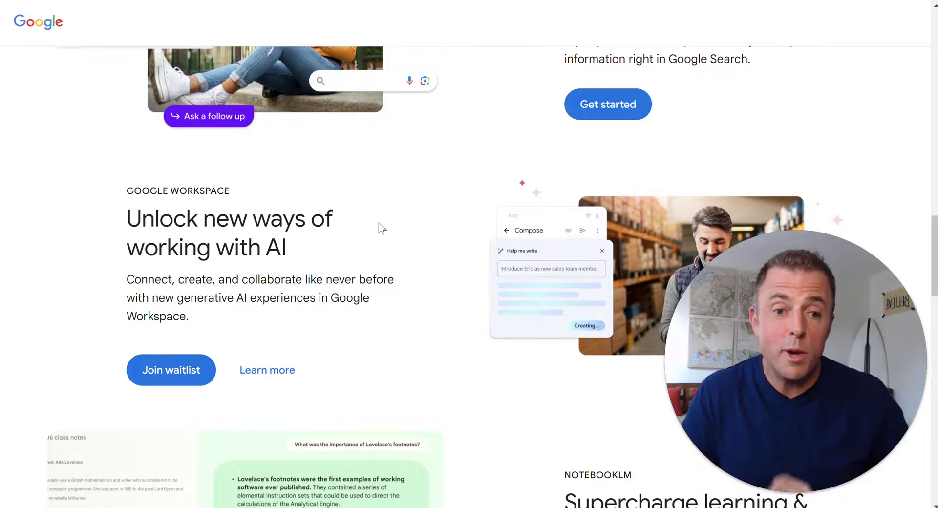
{"action": "left_click", "coordinate": [167, 372]}
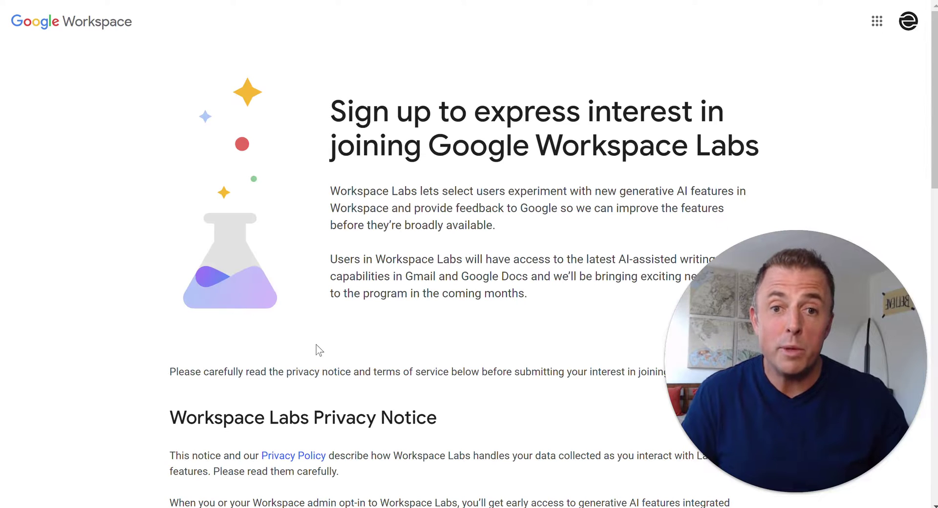
Step: Accept the Terms & Privacy, contact and 18-or-older acknowledgements, then submit the sign-up
{"action": "scroll", "coordinate": [453, 362], "scroll_direction": "down", "scroll_amount": 12}
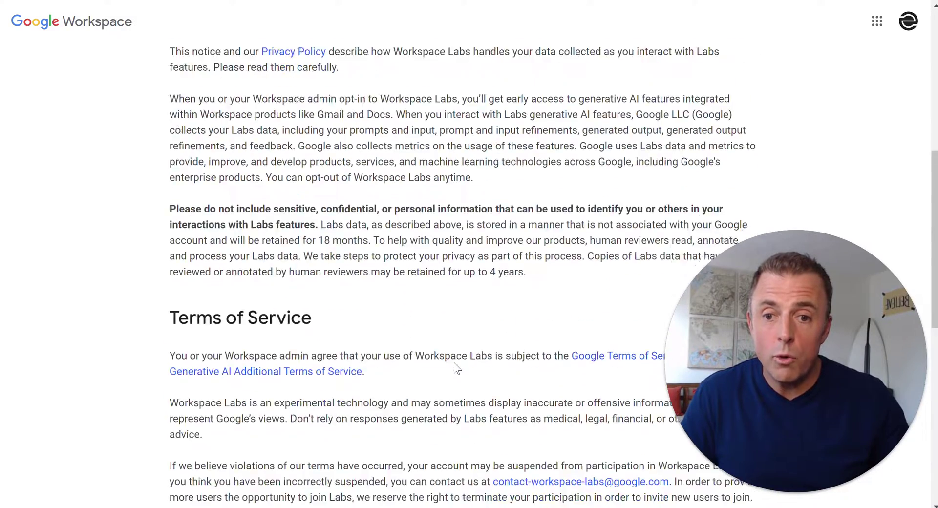
{"action": "scroll", "coordinate": [454, 364], "scroll_direction": "down", "scroll_amount": 1}
{"action": "left_click", "coordinate": [185, 286]}
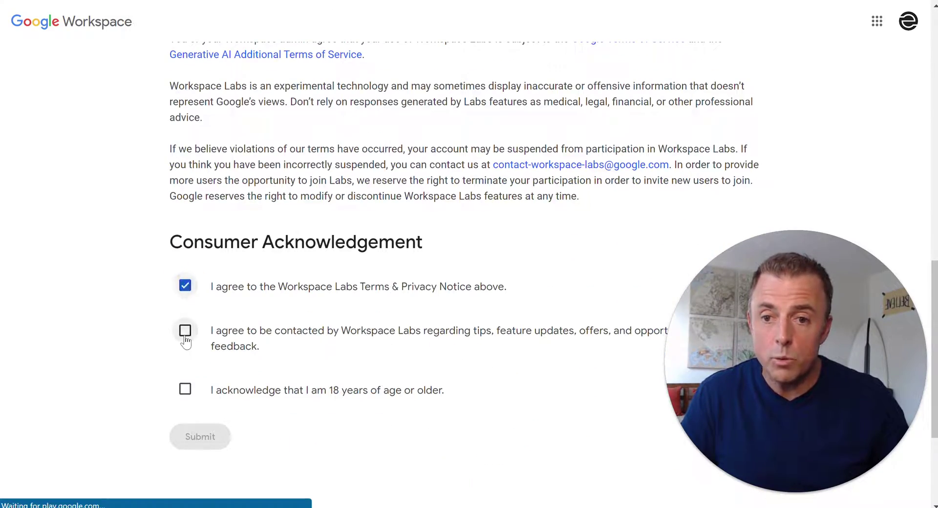
{"action": "left_click", "coordinate": [185, 331]}
{"action": "left_click", "coordinate": [186, 390]}
{"action": "left_click", "coordinate": [200, 437]}
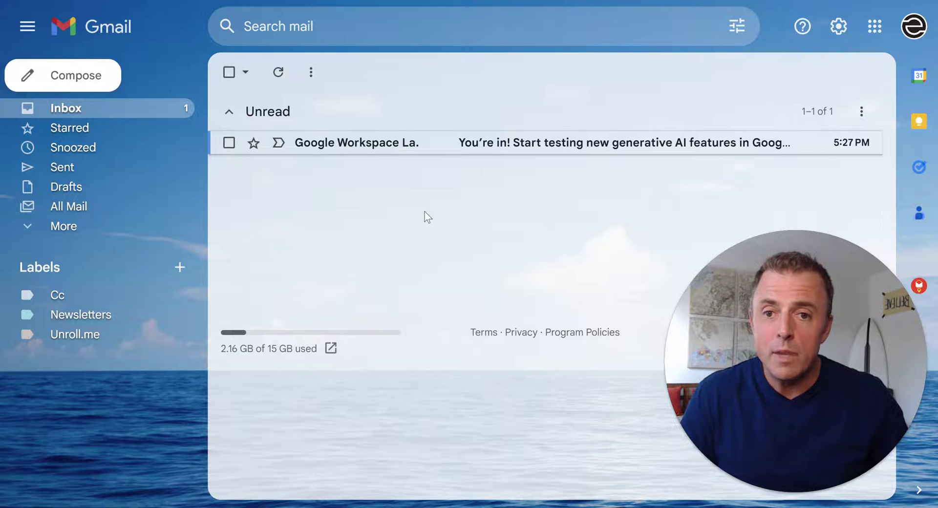
Step: Read the 'You're in!' Workspace Labs email, then select the outline's 'leave questions!' line
{"action": "mouse_move", "coordinate": [833, 155]}
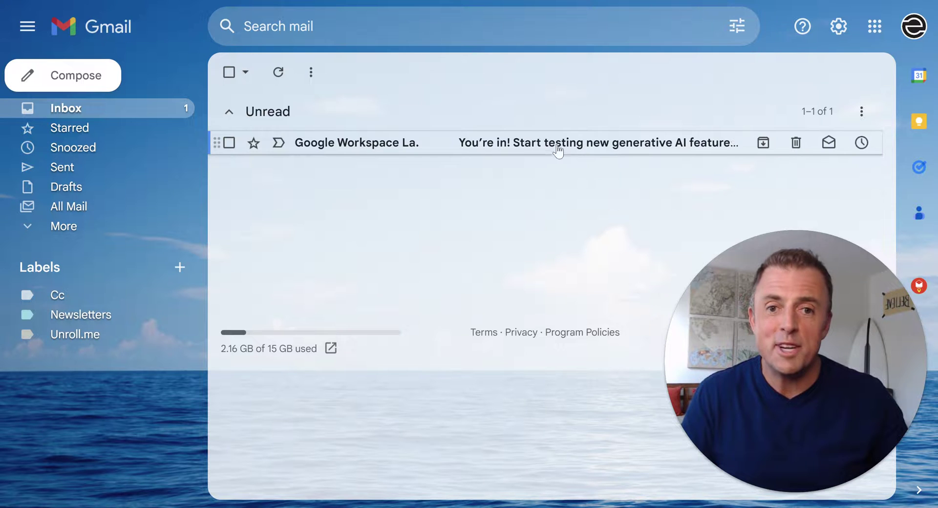
{"action": "left_click", "coordinate": [524, 151]}
{"action": "scroll", "coordinate": [400, 342], "scroll_direction": "down", "scroll_amount": 5}
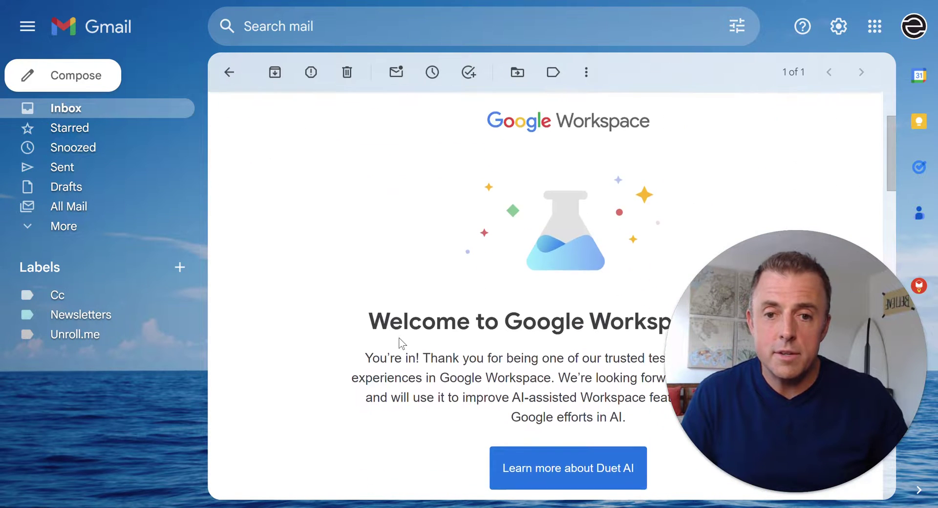
{"action": "scroll", "coordinate": [400, 342], "scroll_direction": "down", "scroll_amount": 1}
{"action": "scroll", "coordinate": [399, 342], "scroll_direction": "up", "scroll_amount": 3}
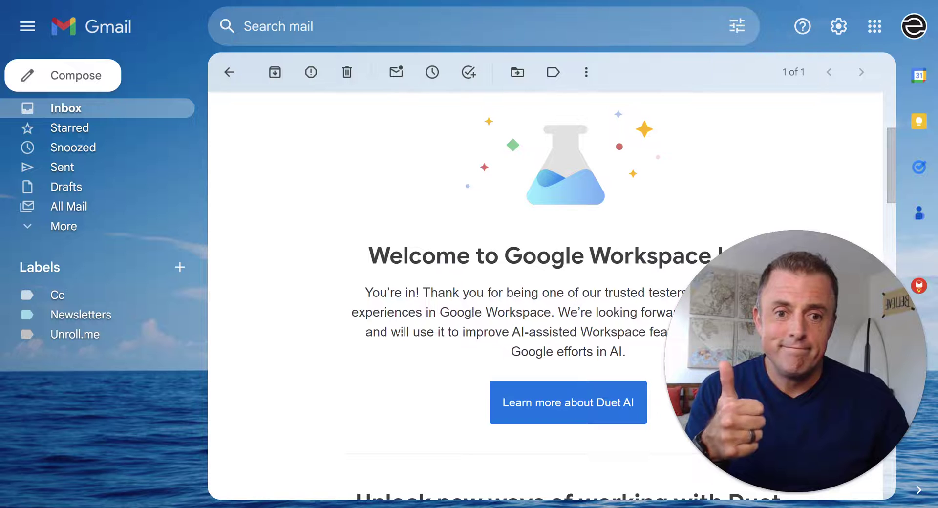
{"action": "scroll", "coordinate": [311, 230], "scroll_direction": "up", "scroll_amount": 1}
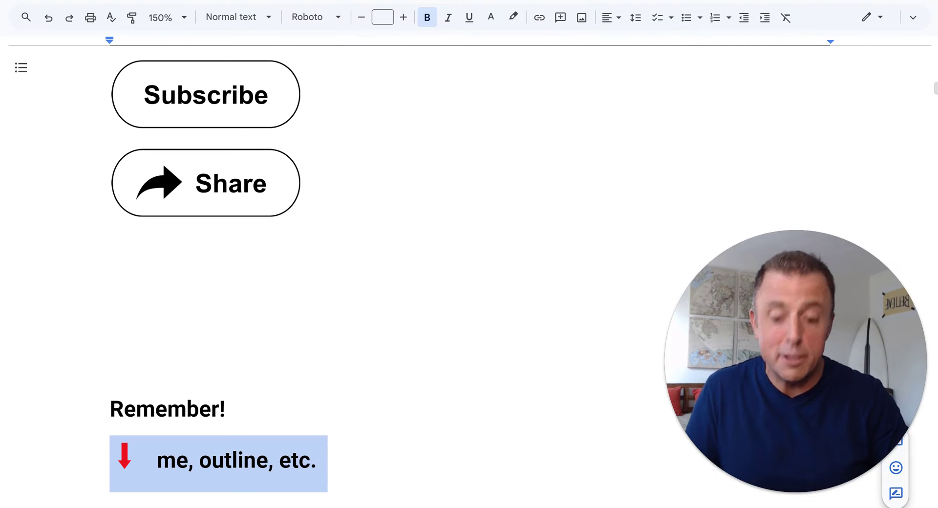
{"action": "triple_click", "coordinate": [238, 461]}
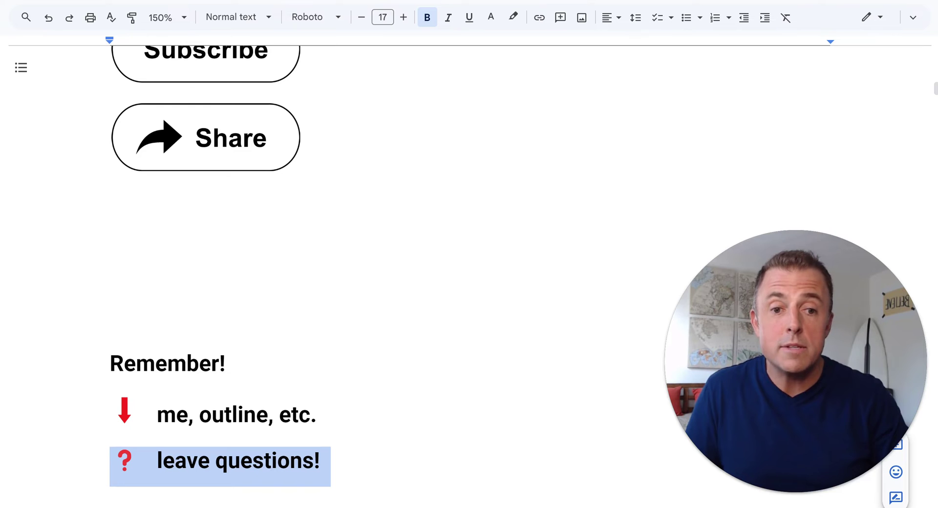